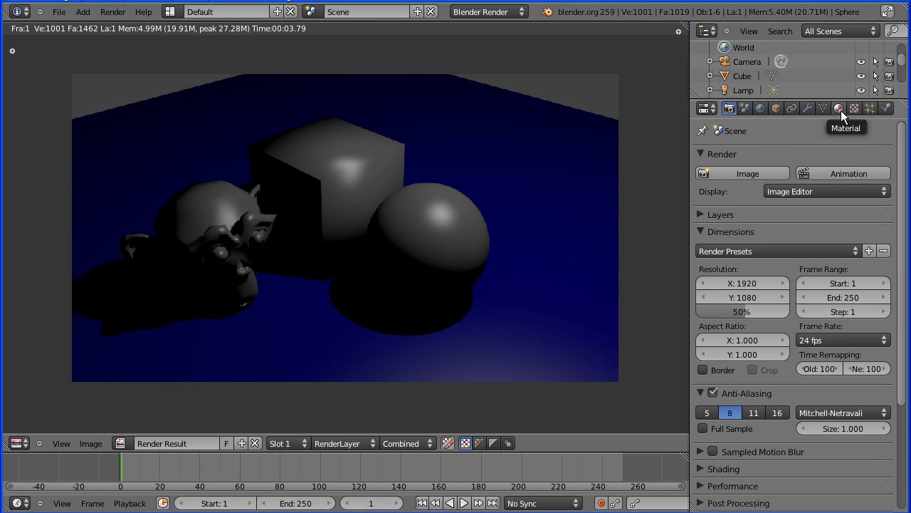
Step: Show the Sphere's Steel material settings and display the 0b211_stainless-steel reference photo
{"action": "left_click", "coordinate": [841, 110]}
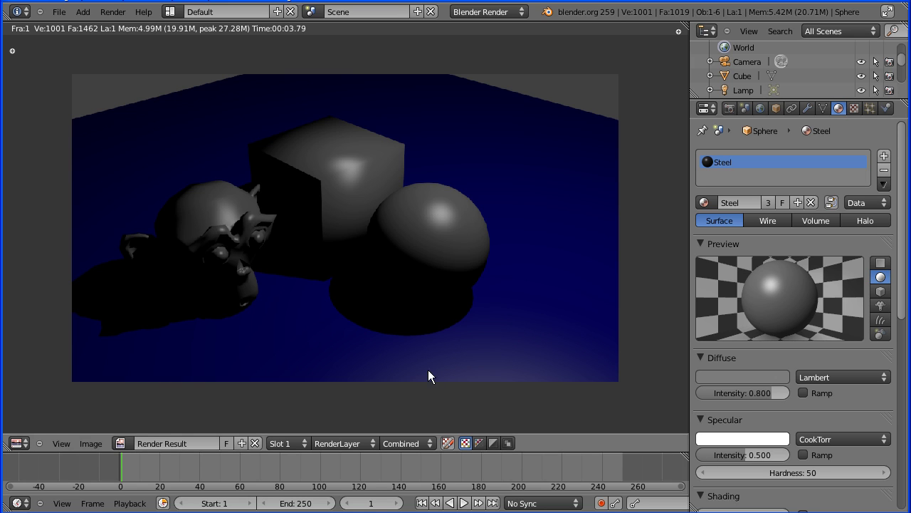
{"action": "left_click", "coordinate": [120, 444]}
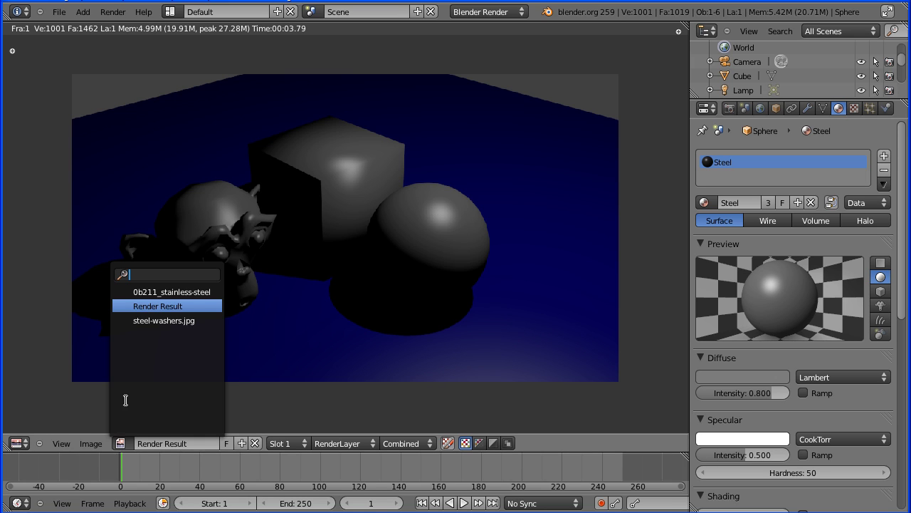
{"action": "left_click", "coordinate": [167, 292]}
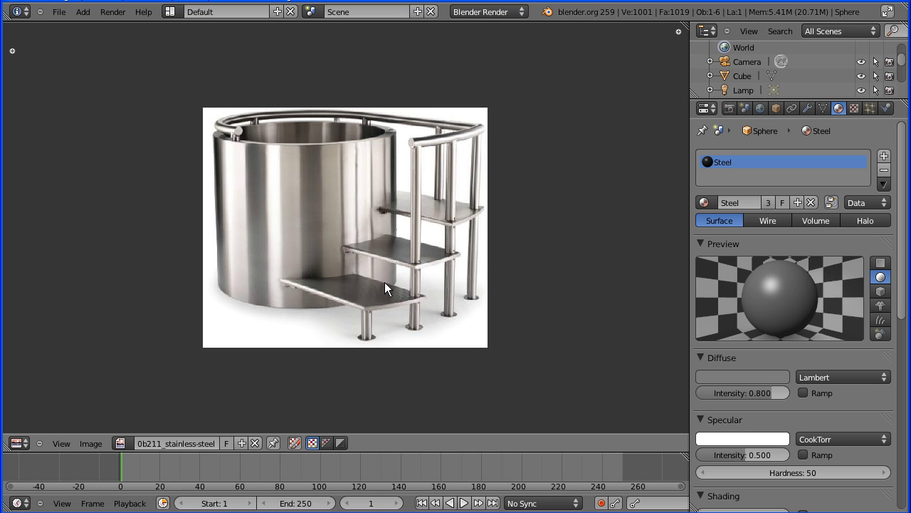
{"action": "scroll", "coordinate": [373, 276], "scroll_direction": "up", "scroll_amount": 2}
{"action": "scroll", "coordinate": [372, 276], "scroll_direction": "down", "scroll_amount": 1}
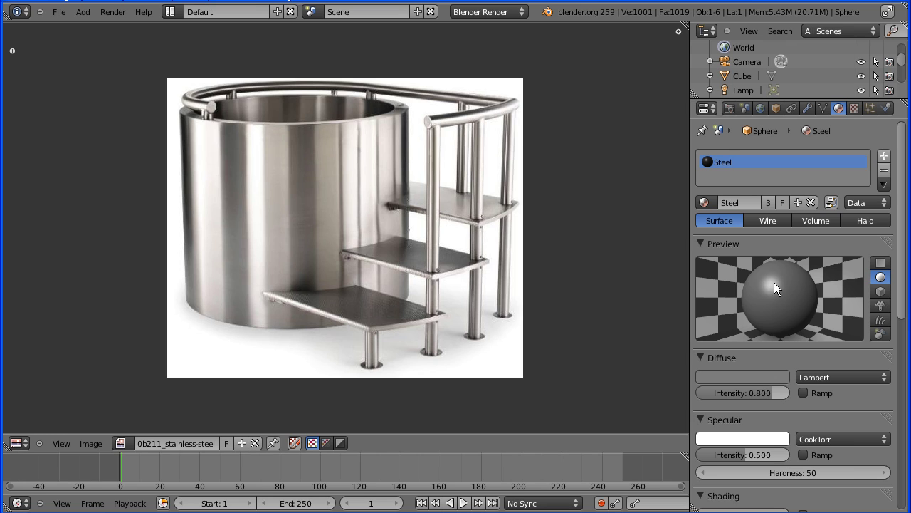
Step: Sample the Steel specular colour from the steel photo and adjust its blue component
{"action": "left_click", "coordinate": [740, 441]}
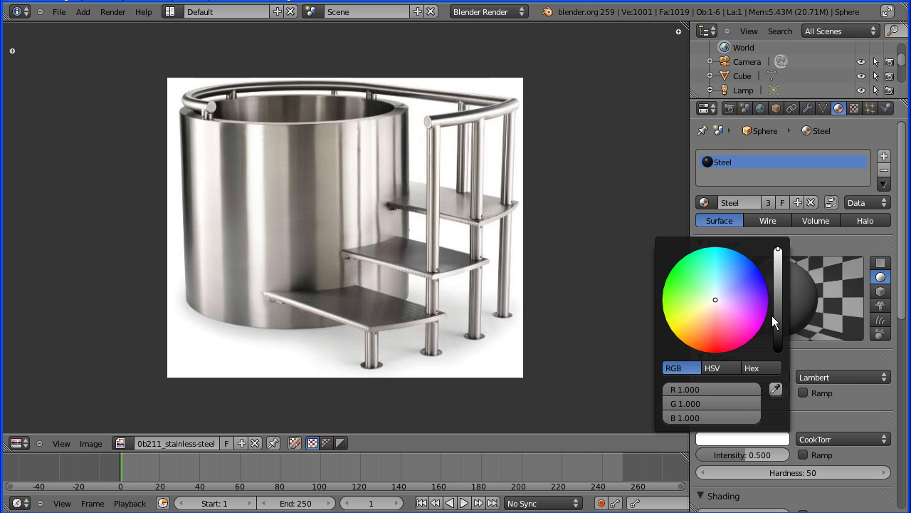
{"action": "left_click", "coordinate": [776, 389]}
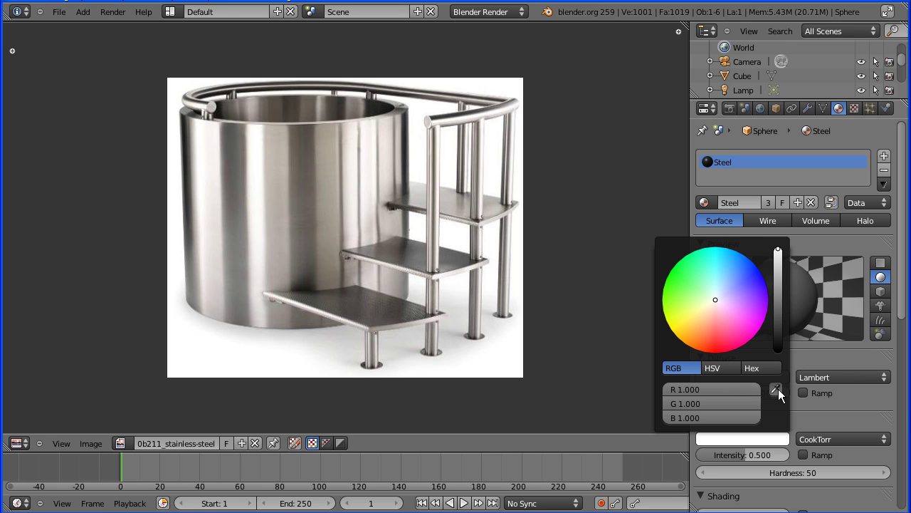
{"action": "left_click", "coordinate": [260, 204]}
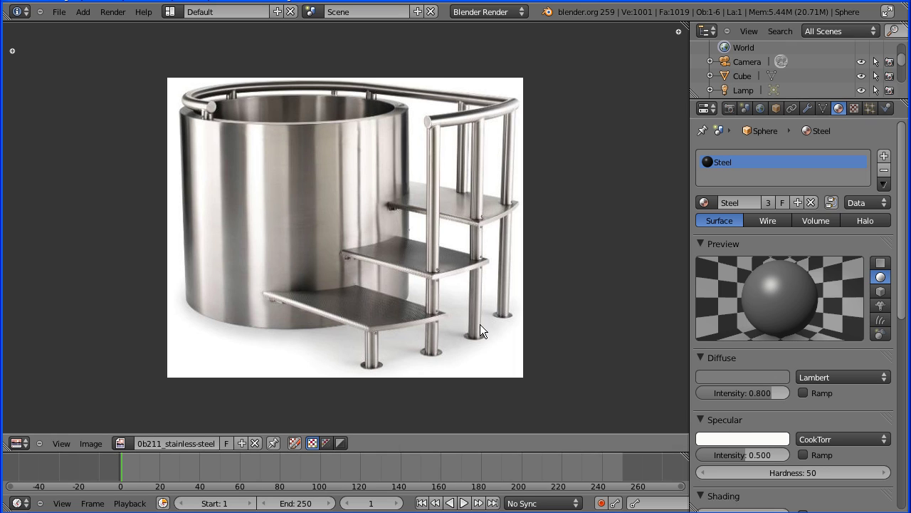
{"action": "left_click", "coordinate": [737, 439]}
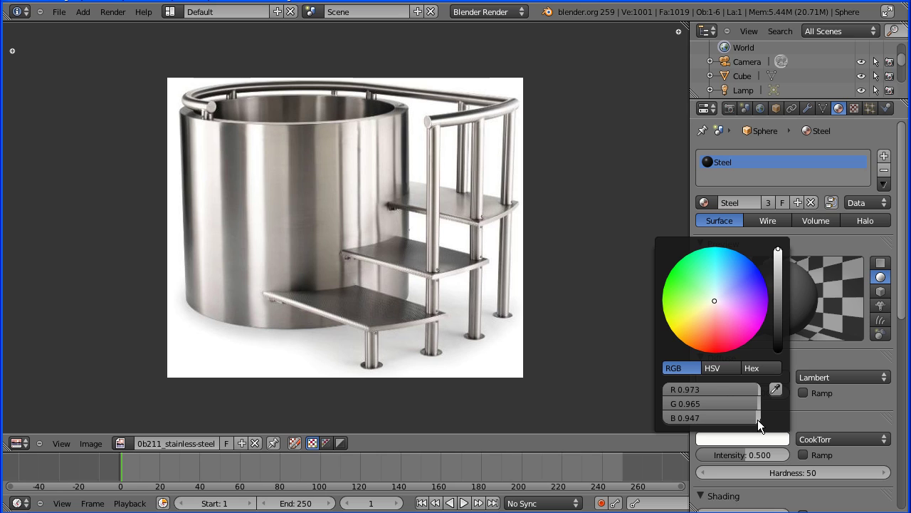
{"action": "left_click_drag", "start_coordinate": [757, 419], "coordinate": [763, 390]}
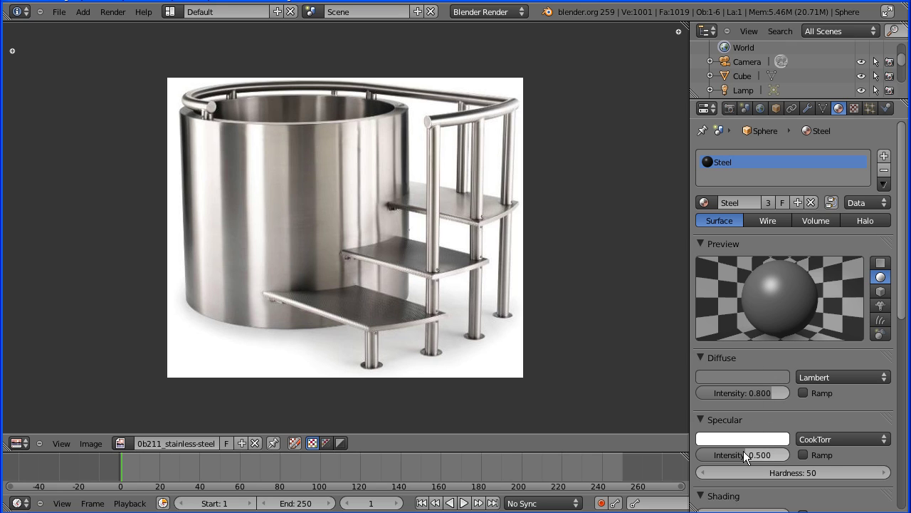
Step: Set the Steel material's specular intensity to 1.000 and hardness to 10
{"action": "left_click_drag", "start_coordinate": [743, 452], "coordinate": [791, 452]}
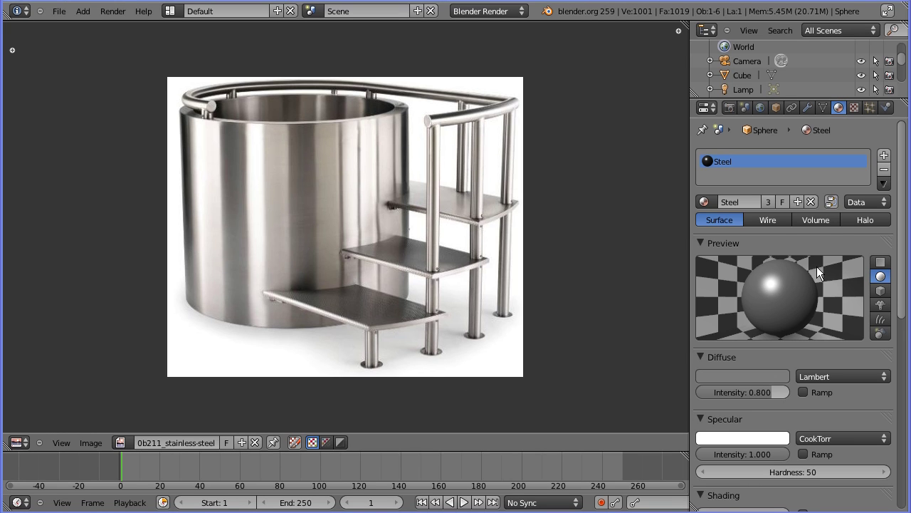
{"action": "left_click", "coordinate": [784, 470]}
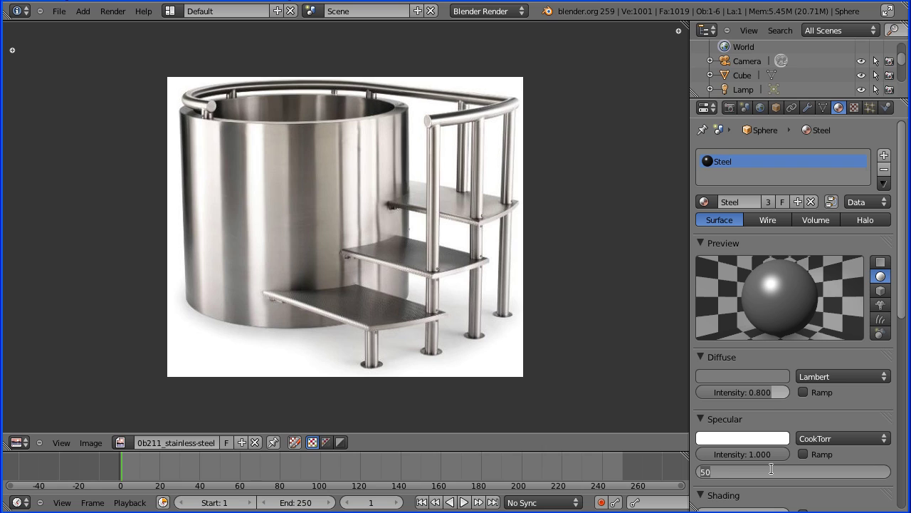
{"action": "type", "text": "1"}
{"action": "key", "text": "Return"}
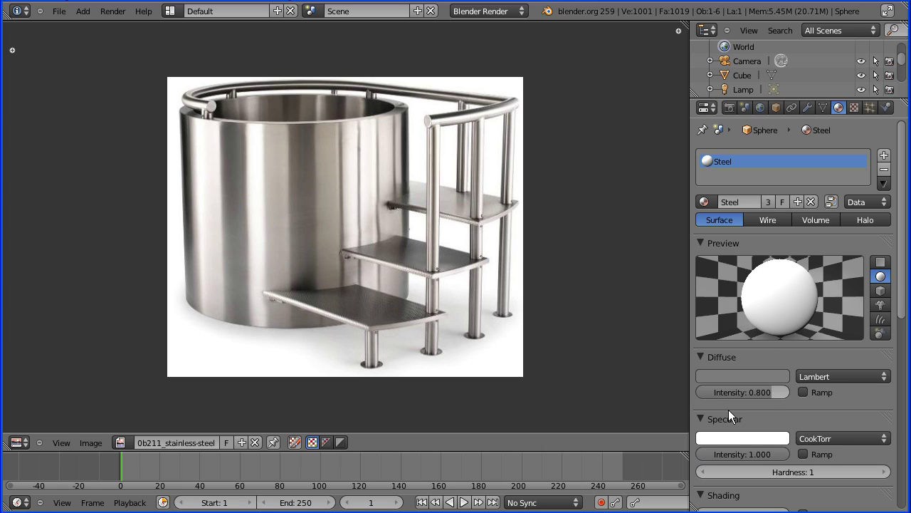
{"action": "left_click", "coordinate": [766, 473]}
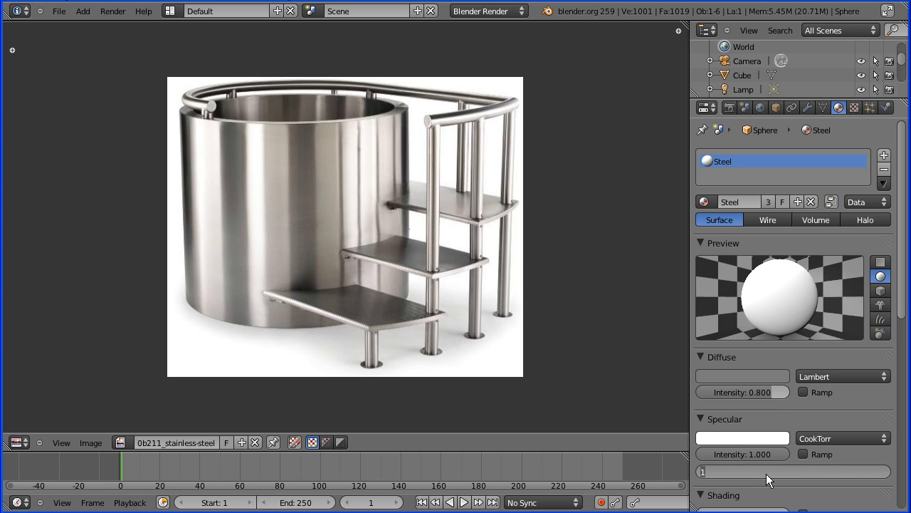
{"action": "type", "text": "10"}
{"action": "key", "text": "Return"}
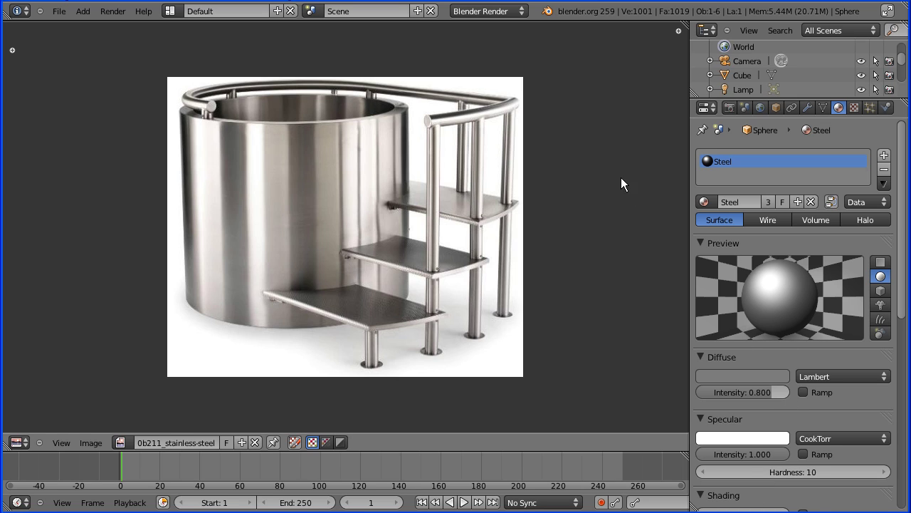
Step: Switch the image area to 3D View and render the scene with the stronger highlights
{"action": "left_click", "coordinate": [18, 442]}
{"action": "left_click", "coordinate": [45, 430]}
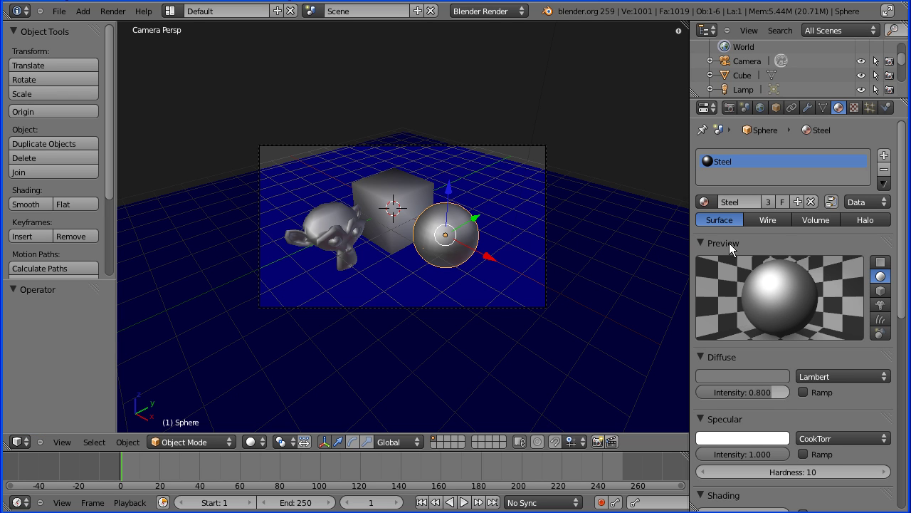
{"action": "left_click", "coordinate": [730, 108]}
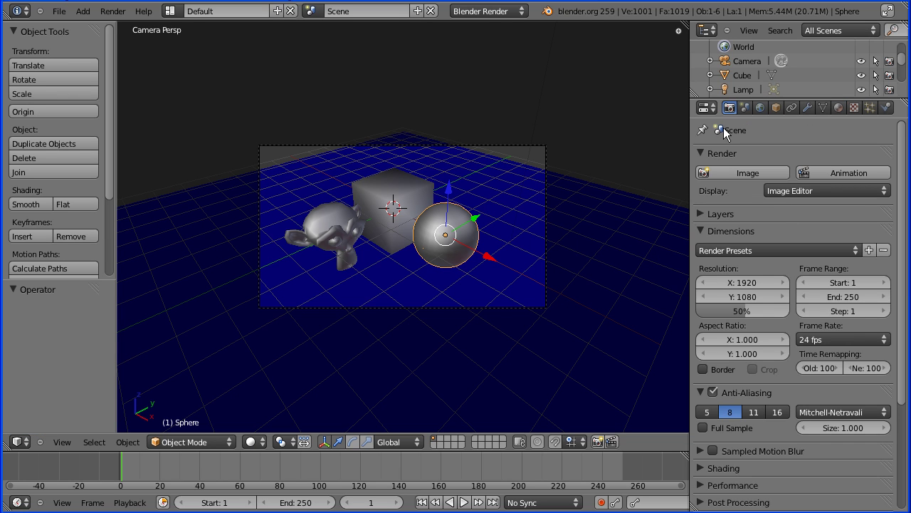
{"action": "left_click", "coordinate": [733, 172]}
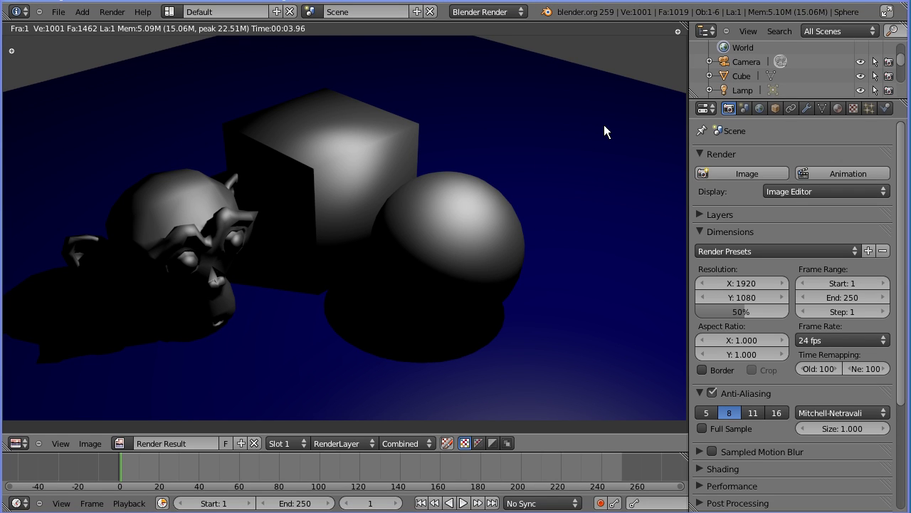
Step: Enable Mirror on the Steel material with reflectivity 0.500
{"action": "left_click", "coordinate": [838, 108]}
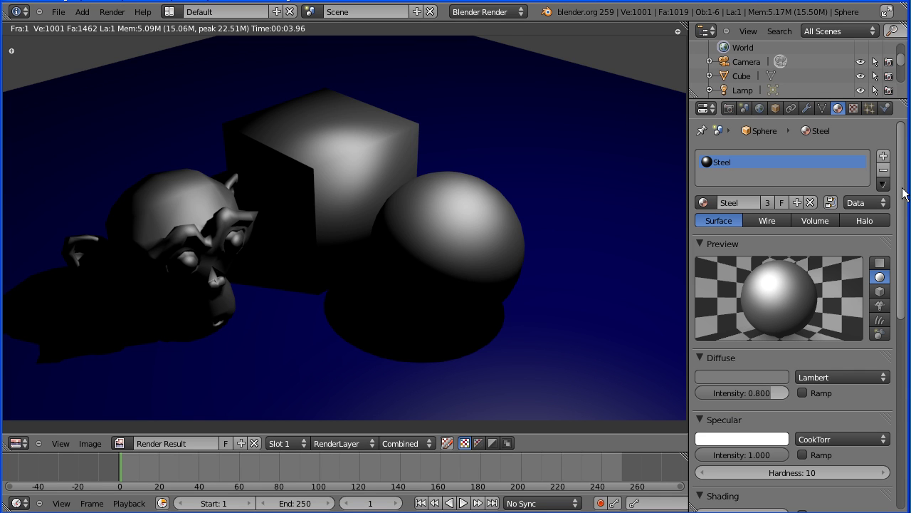
{"action": "left_click_drag", "start_coordinate": [904, 189], "coordinate": [902, 340]}
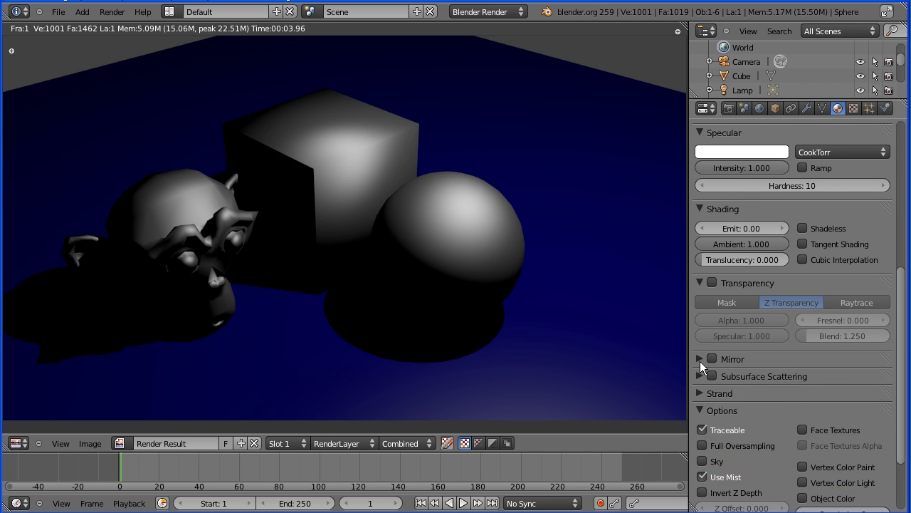
{"action": "left_click", "coordinate": [700, 359]}
{"action": "left_click", "coordinate": [712, 359]}
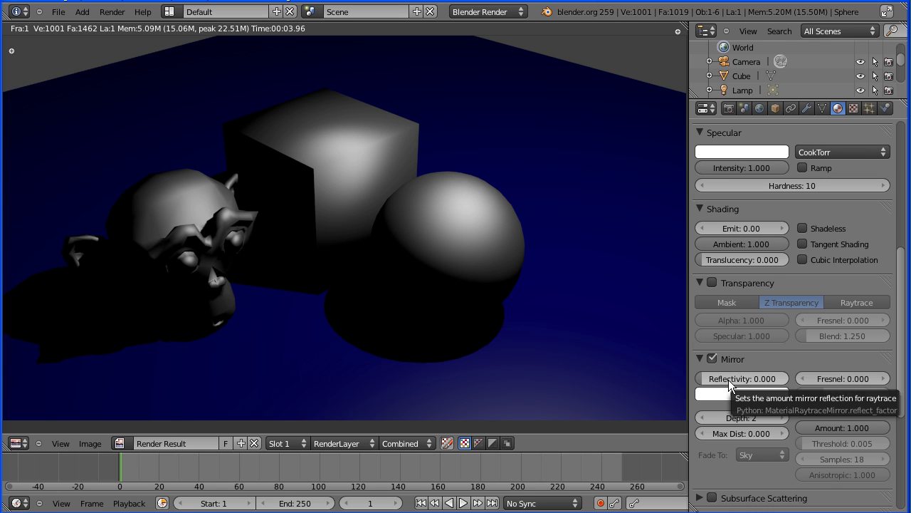
{"action": "left_click", "coordinate": [729, 380]}
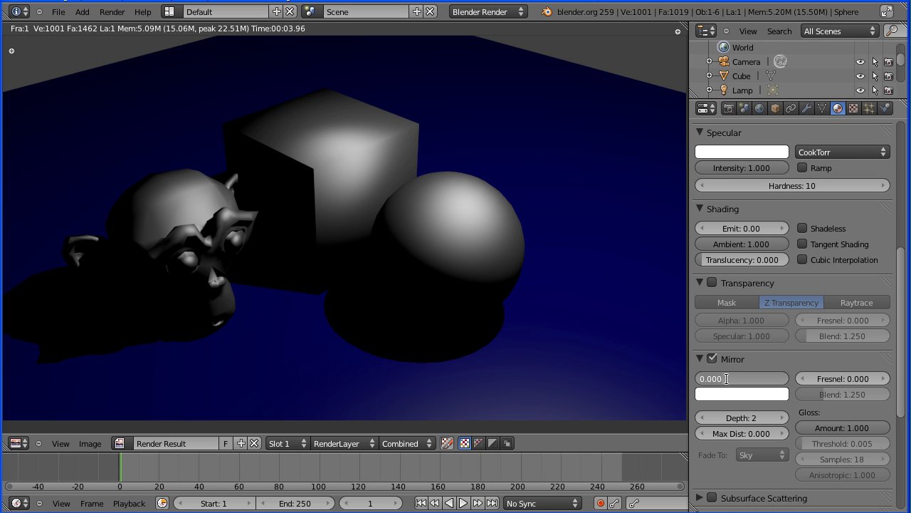
{"action": "type", "text": ".5"}
{"action": "key", "text": "Return"}
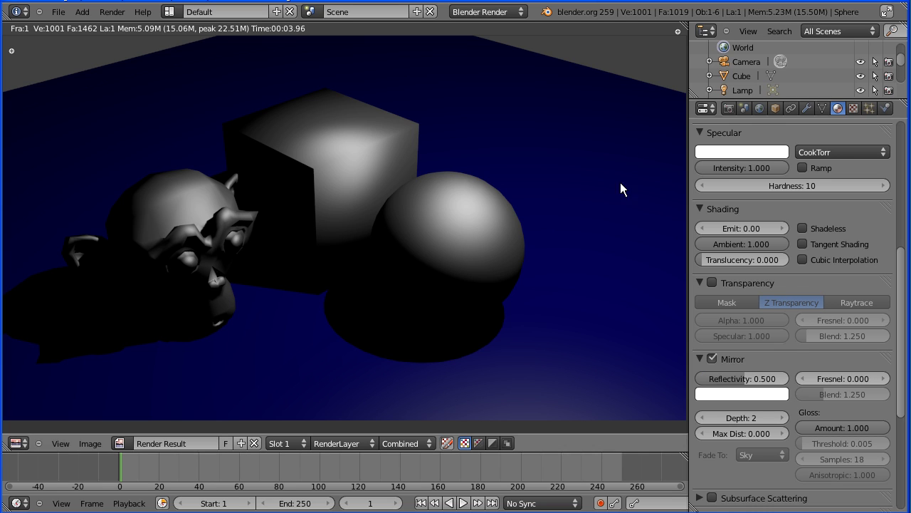
Step: Return the area to 3D View and render the scene with the reflective steel
{"action": "left_click", "coordinate": [20, 442]}
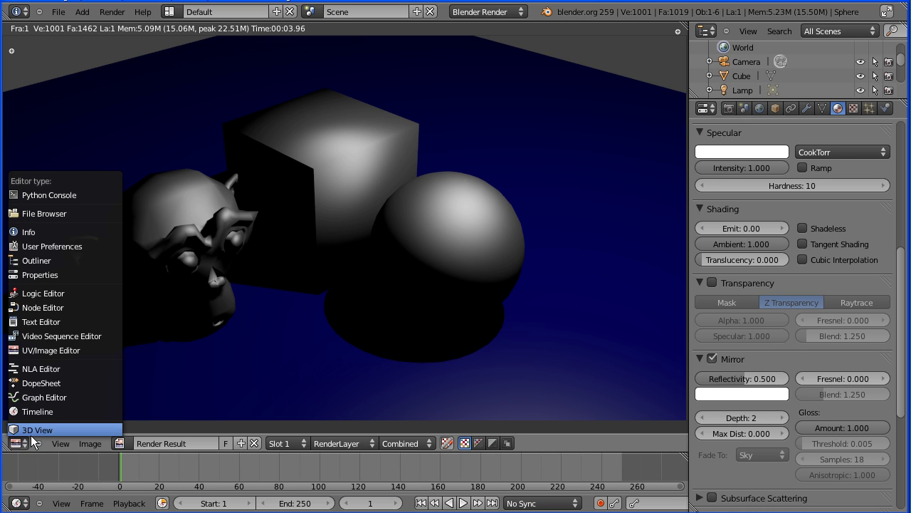
{"action": "left_click", "coordinate": [85, 430]}
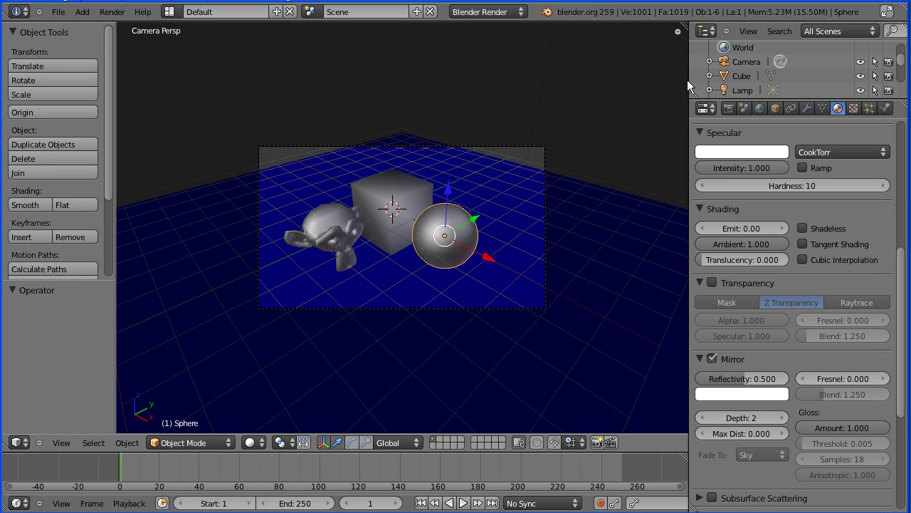
{"action": "left_click", "coordinate": [731, 109]}
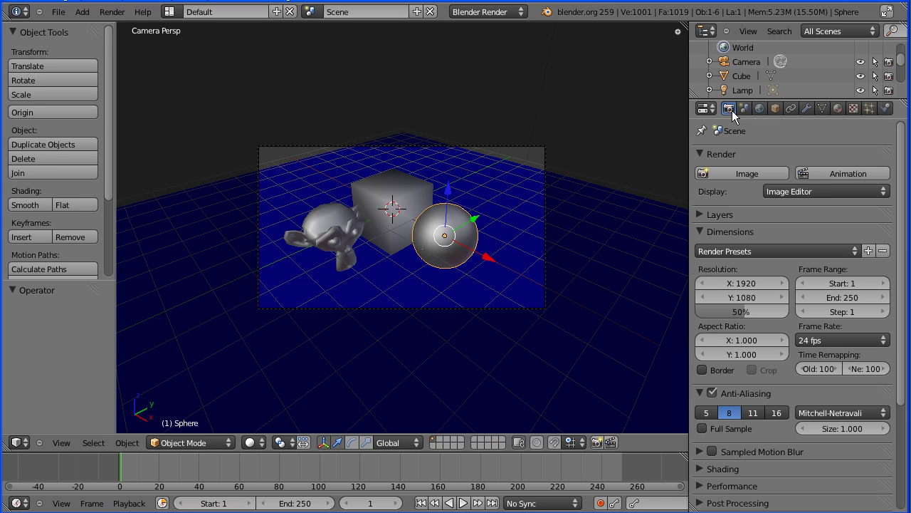
{"action": "left_click", "coordinate": [737, 173]}
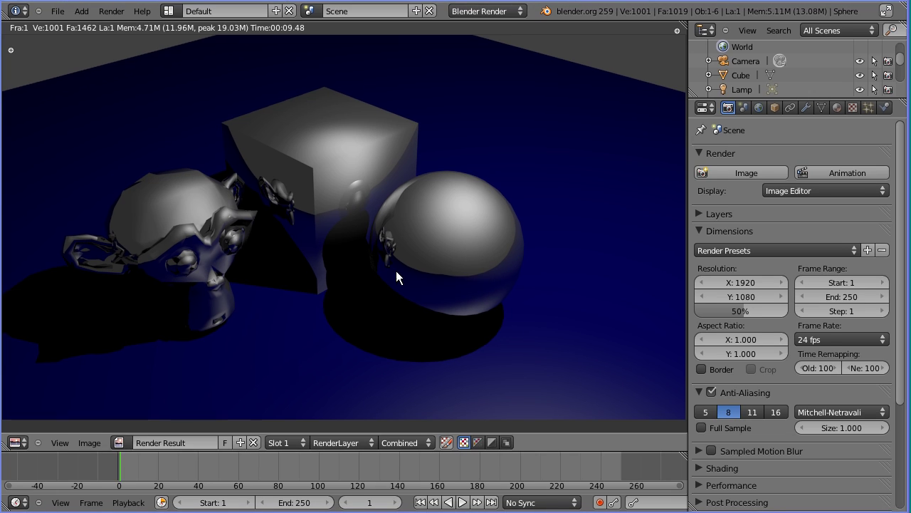
Step: Display Gold.jpg and copy the sphere's Steel material into a new material named Gold
{"action": "left_click", "coordinate": [120, 442]}
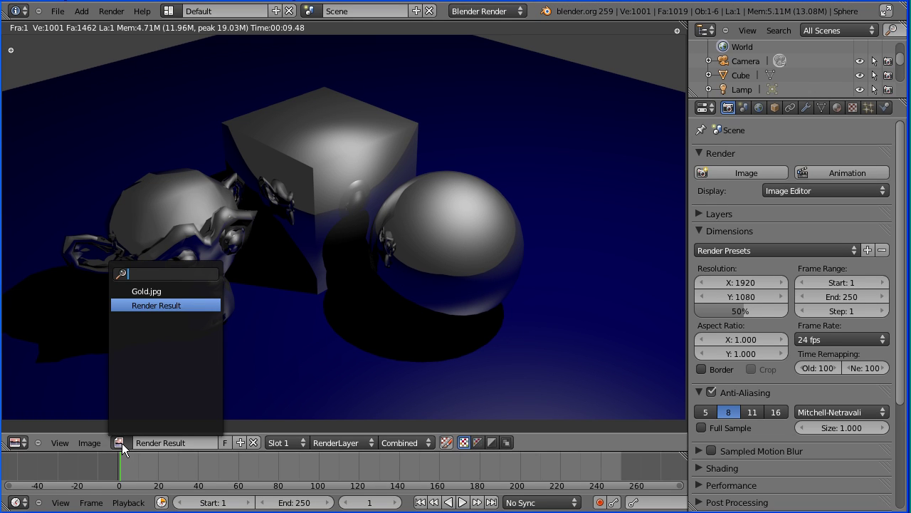
{"action": "left_click", "coordinate": [170, 291]}
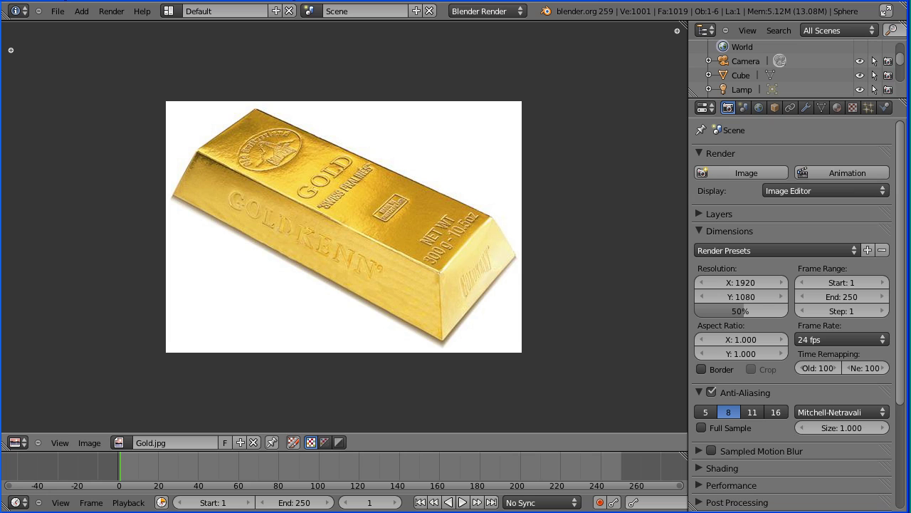
{"action": "left_click", "coordinate": [836, 108]}
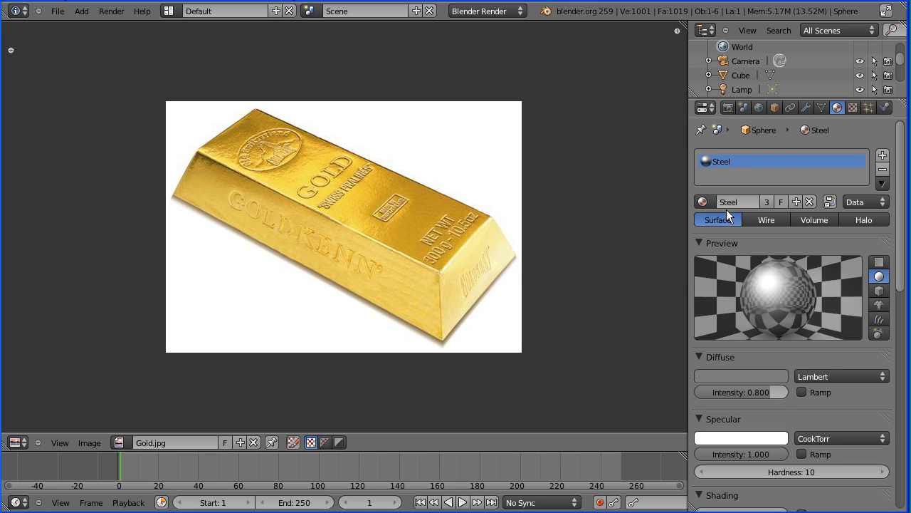
{"action": "left_click", "coordinate": [796, 202]}
{"action": "double_click", "coordinate": [763, 203]}
{"action": "type", "text": "Gold"}
{"action": "key", "text": "Return"}
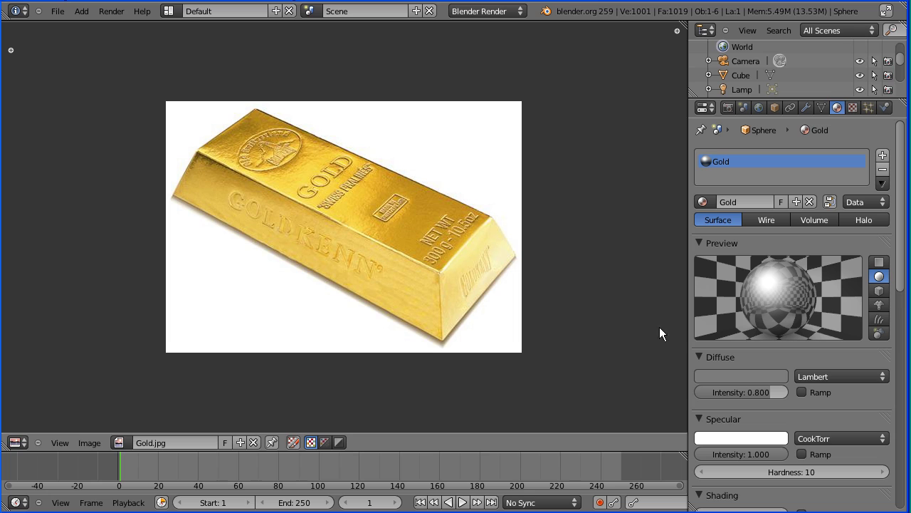
Step: Set the Gold material's diffuse colour to the gold bar's tone sampled from the photo
{"action": "left_click", "coordinate": [741, 376]}
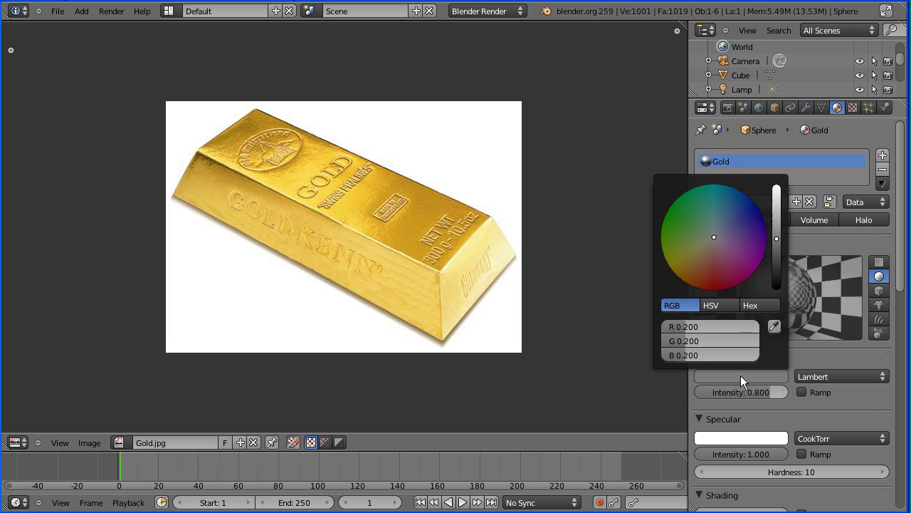
{"action": "left_click", "coordinate": [778, 326]}
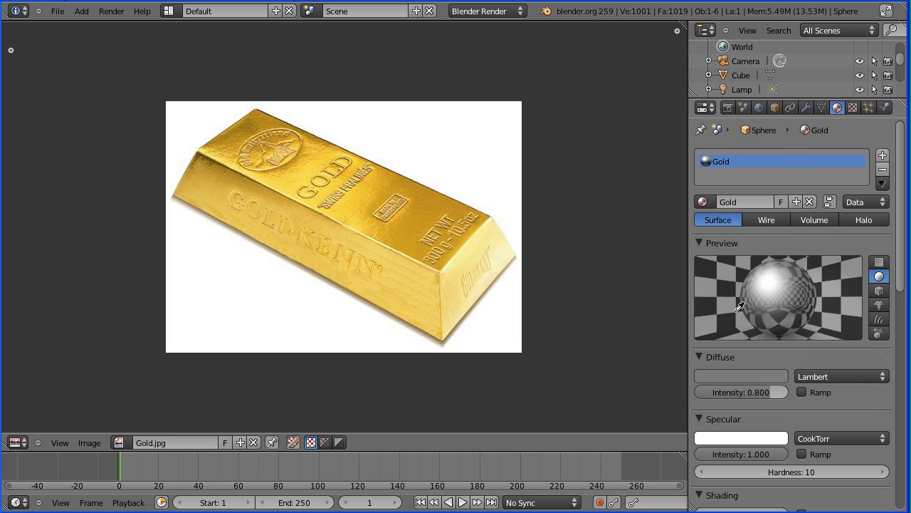
{"action": "left_click", "coordinate": [313, 170]}
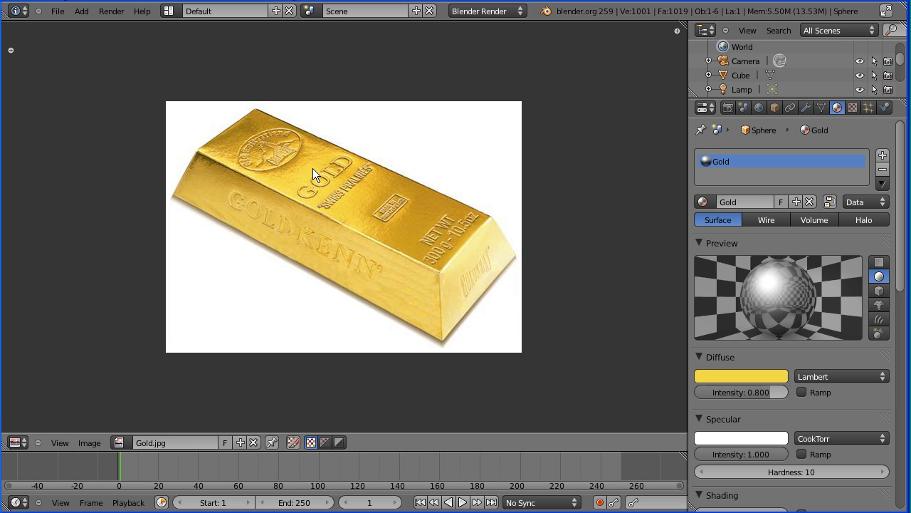
Step: Set the Gold specular colour from the gold bar photo too, then return to 3D View
{"action": "left_click", "coordinate": [756, 438]}
{"action": "left_click", "coordinate": [774, 389]}
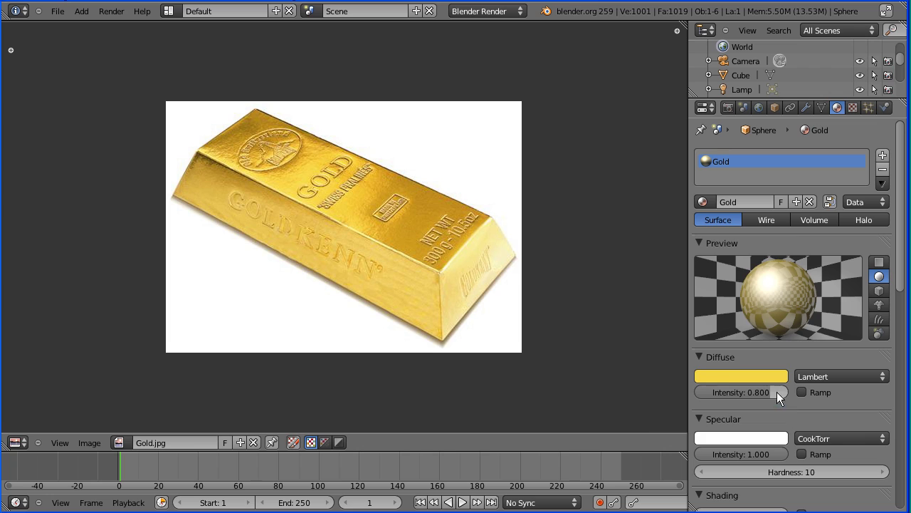
{"action": "left_click", "coordinate": [469, 252]}
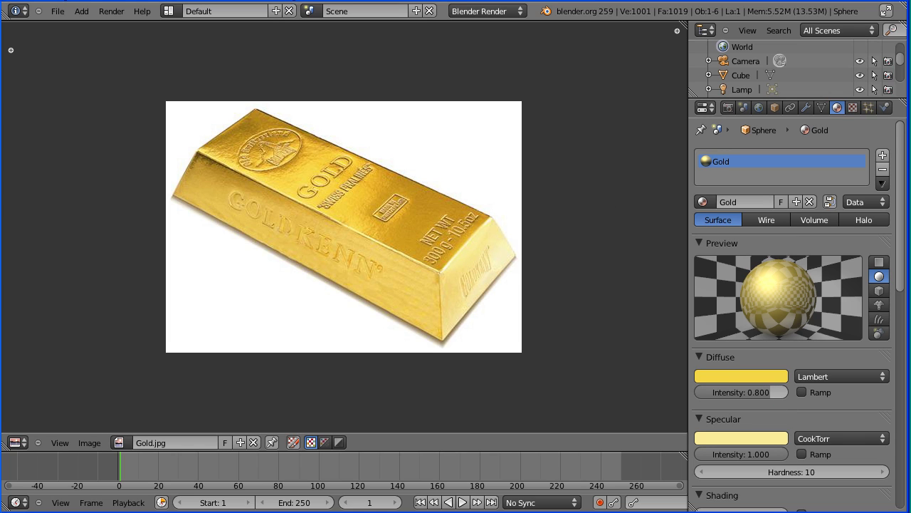
{"action": "left_click", "coordinate": [17, 442]}
Step: Select the floor plane and copy its darkBlue material as a new material named brown
{"action": "left_click", "coordinate": [66, 432]}
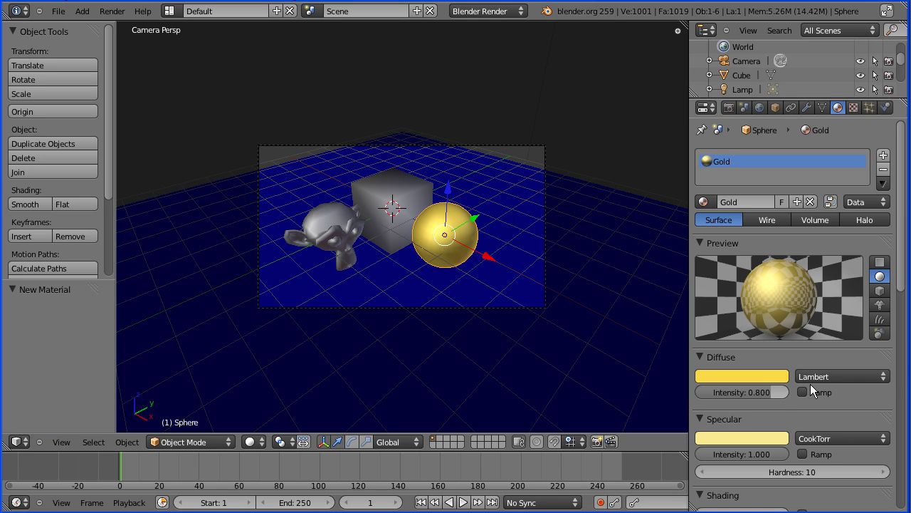
{"action": "right_click", "coordinate": [518, 227]}
{"action": "right_click", "coordinate": [520, 226]}
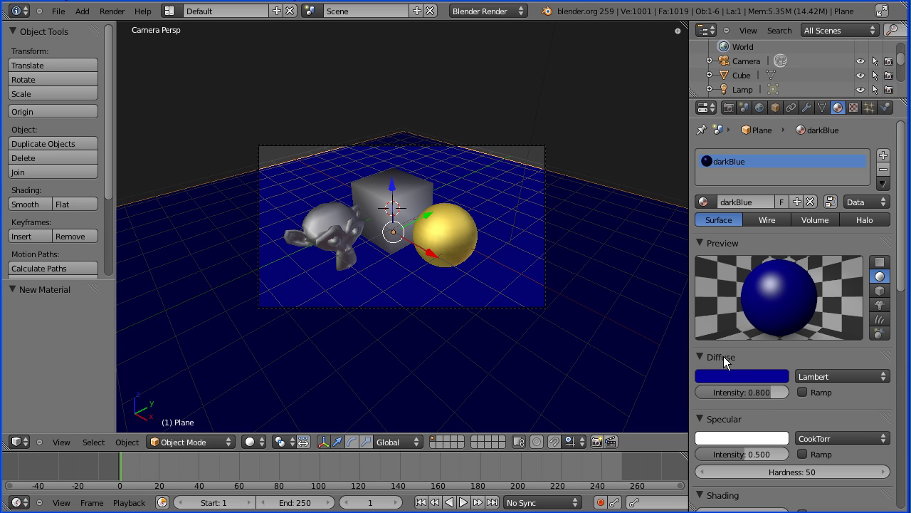
{"action": "left_click", "coordinate": [796, 202]}
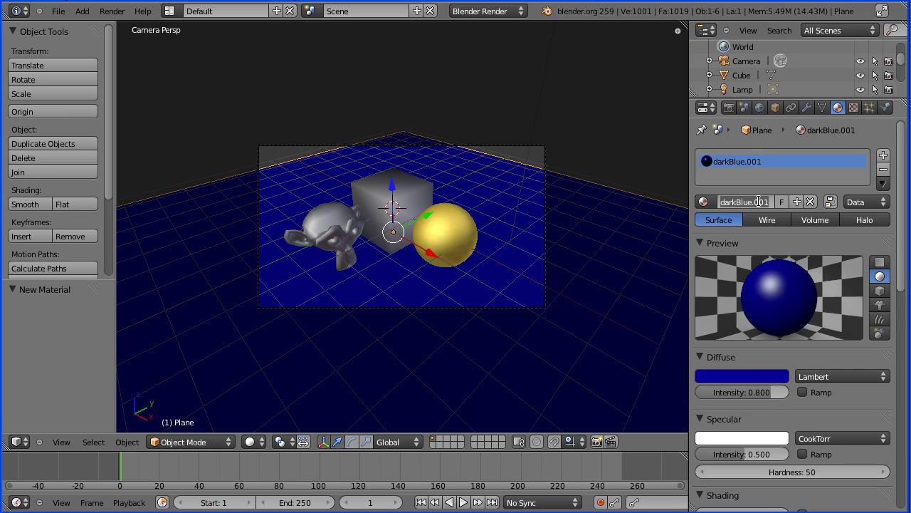
{"action": "left_click", "coordinate": [759, 202]}
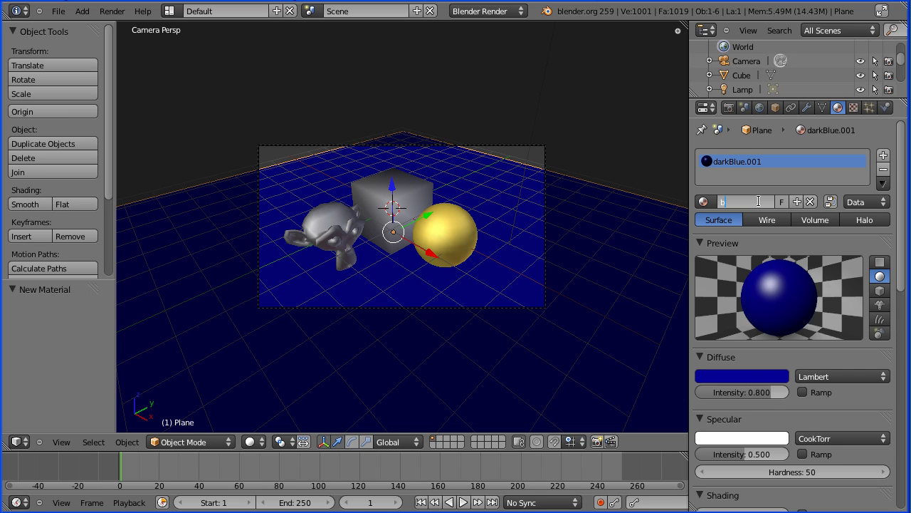
{"action": "type", "text": "brown"}
{"action": "key", "text": "Return"}
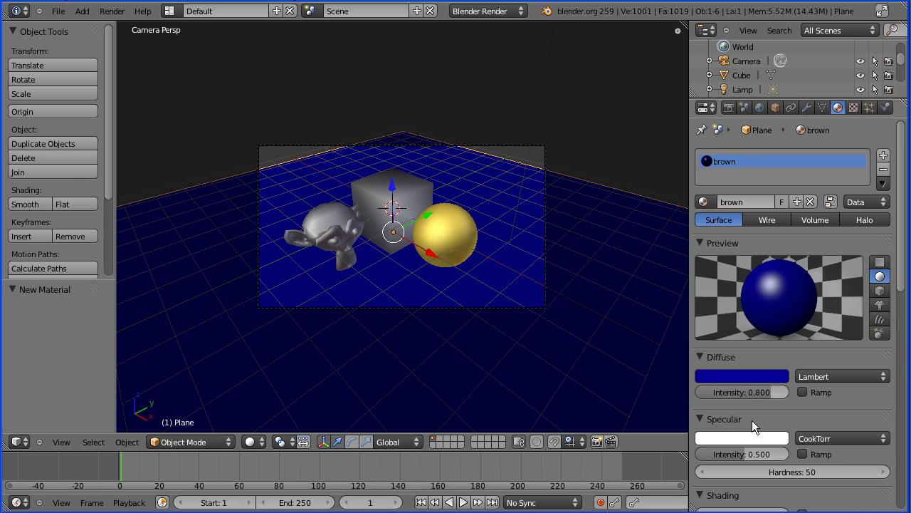
Step: Make the brown diffuse colour dark brown (R 0.04696, G 0.02321, B 0.000)
{"action": "left_click", "coordinate": [748, 376]}
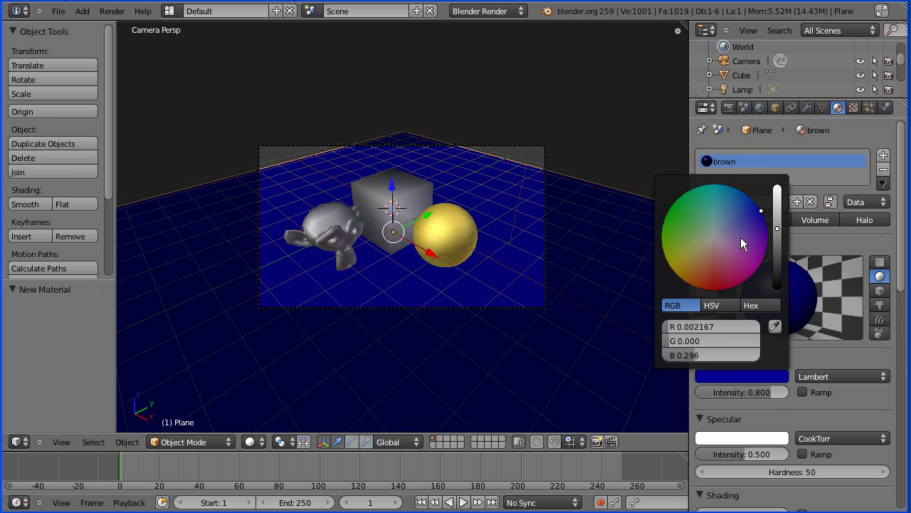
{"action": "left_click_drag", "start_coordinate": [763, 210], "coordinate": [686, 287]}
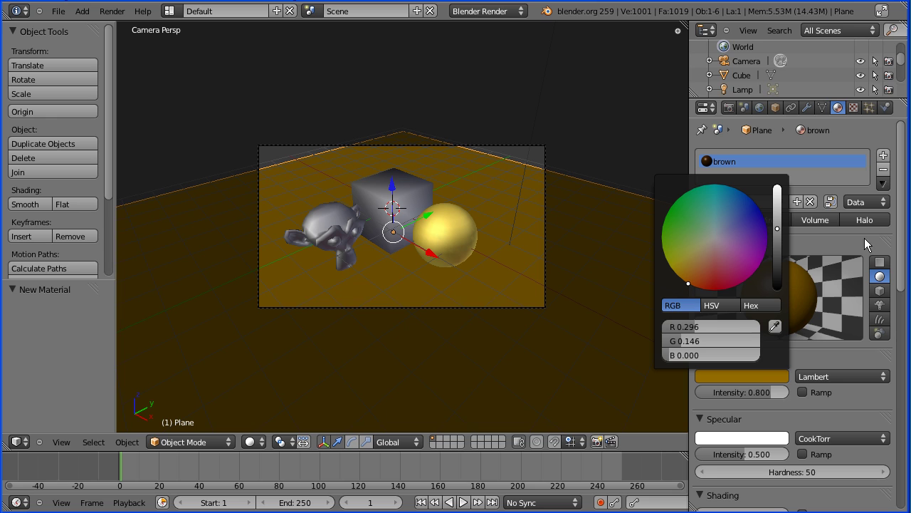
{"action": "left_click_drag", "start_coordinate": [777, 230], "coordinate": [782, 264]}
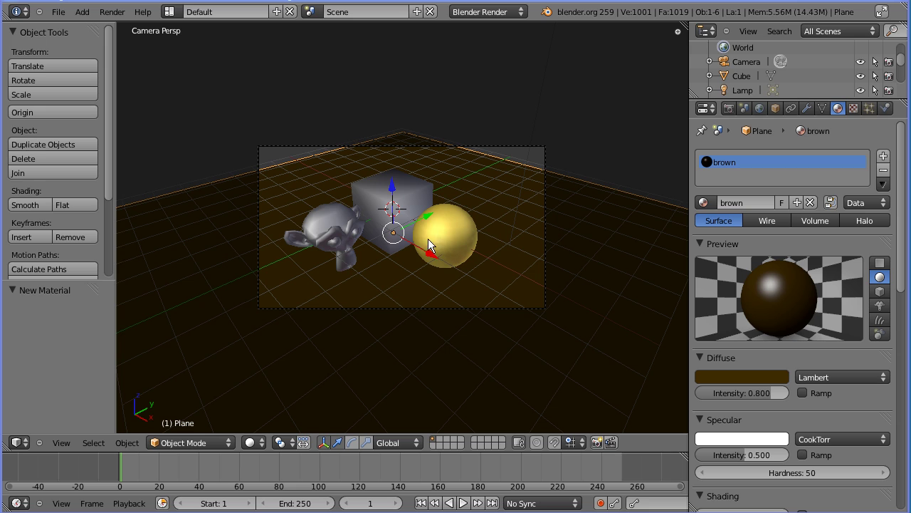
Step: Assign the existing Gold material to both the cube and the monkey
{"action": "right_click", "coordinate": [411, 194]}
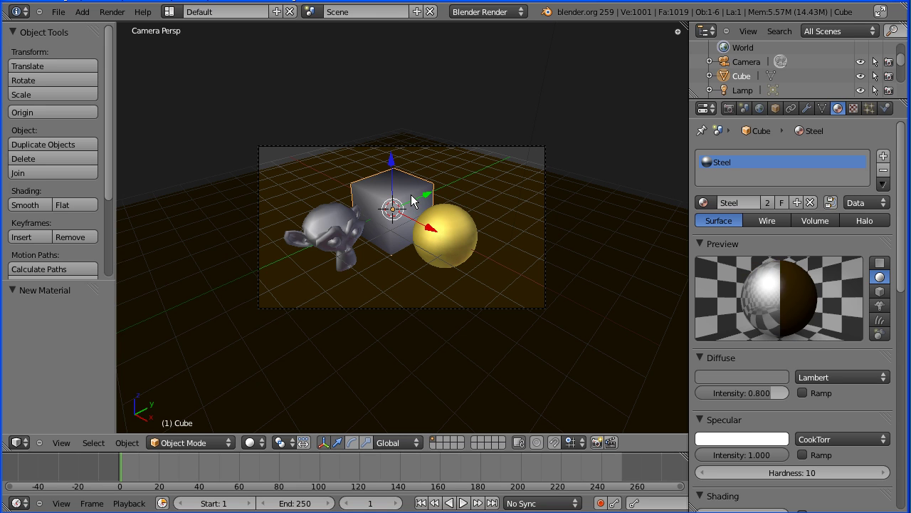
{"action": "left_click", "coordinate": [703, 202]}
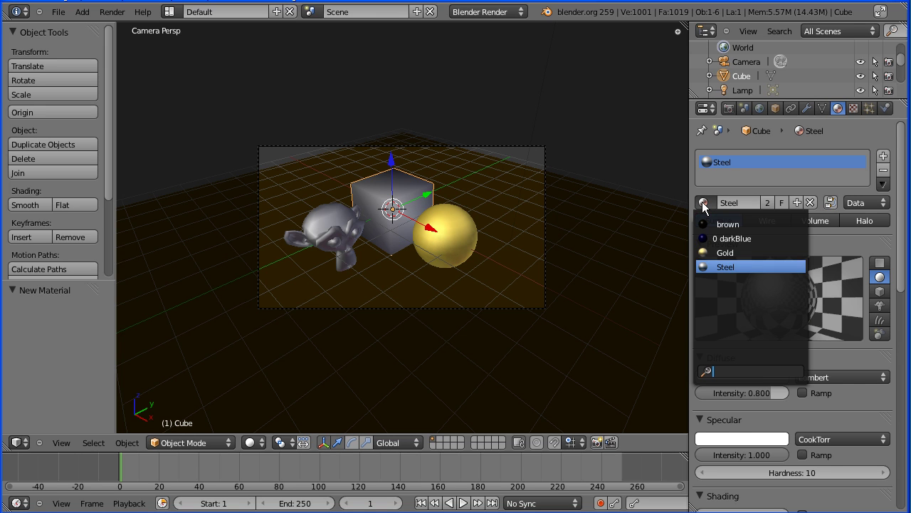
{"action": "left_click", "coordinate": [726, 252]}
{"action": "right_click", "coordinate": [326, 233]}
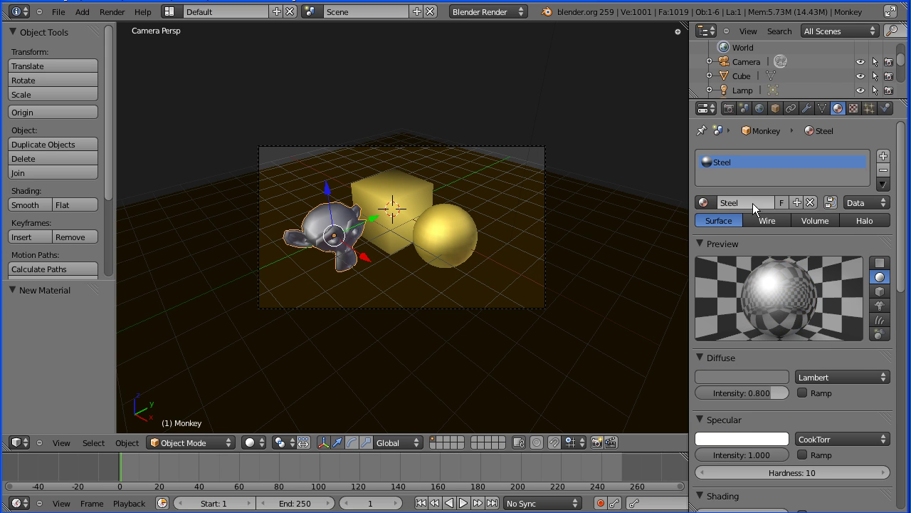
{"action": "left_click", "coordinate": [704, 202]}
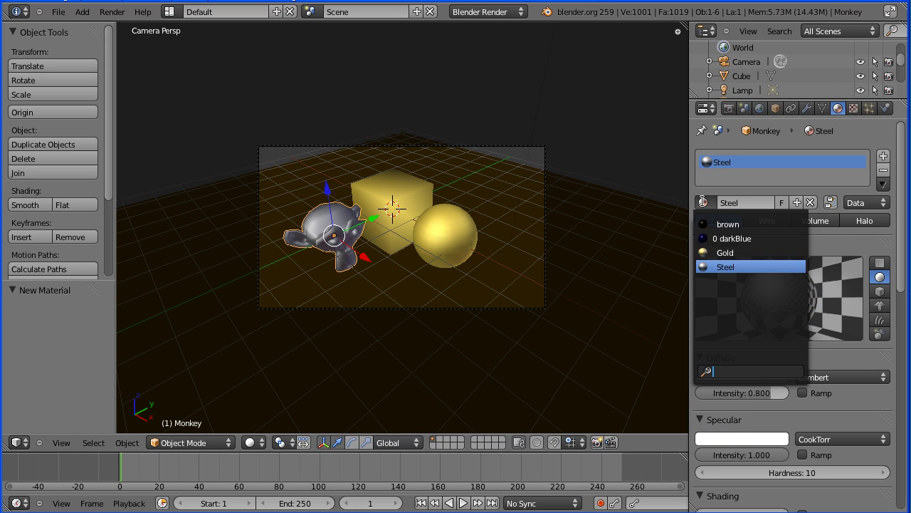
{"action": "left_click", "coordinate": [723, 252]}
{"action": "left_click", "coordinate": [729, 108]}
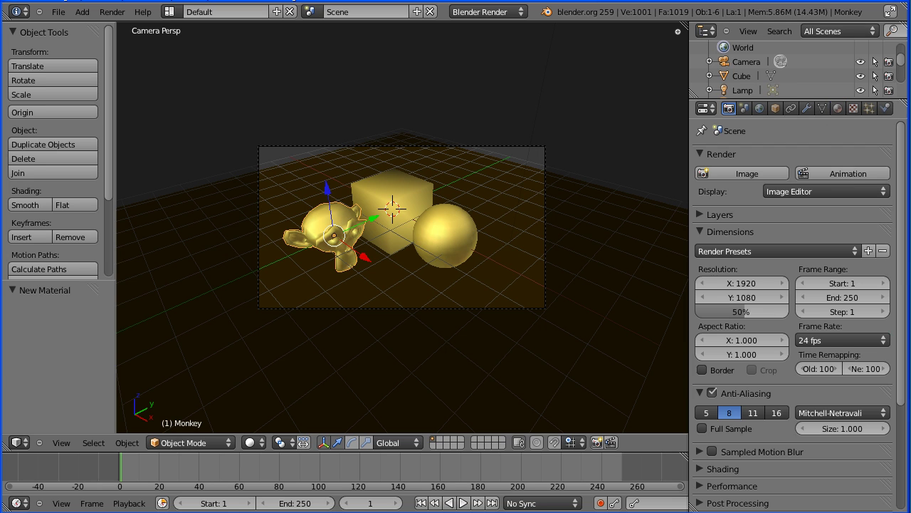
Step: Render an image of the gold sphere, cube and monkey reflected on the dark brown floor
{"action": "left_click", "coordinate": [747, 173]}
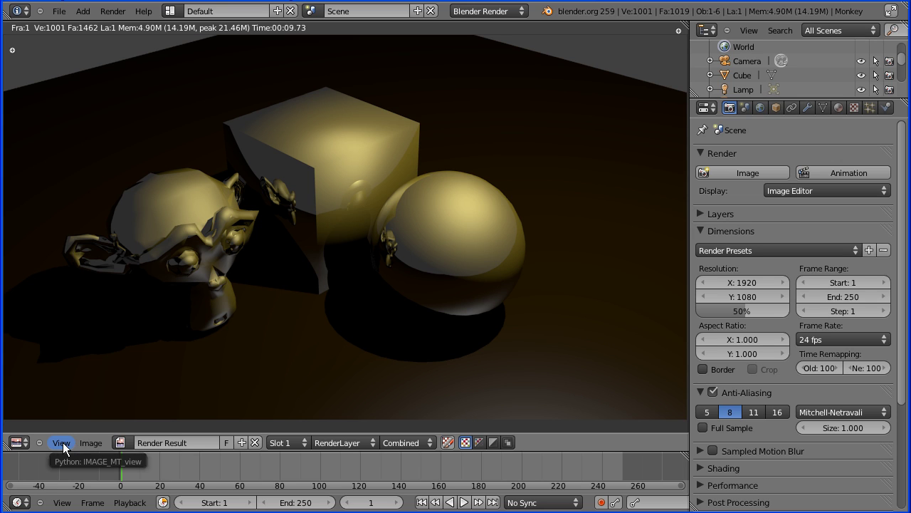
{"action": "left_click", "coordinate": [19, 442]}
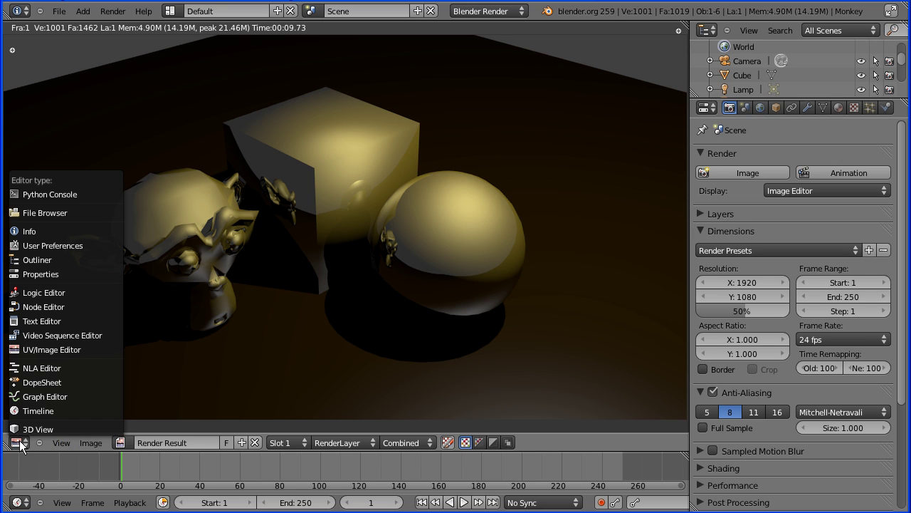
Step: Return to the 3D View, select the floor Plane and open its brown Diffuse colour editor
{"action": "left_click", "coordinate": [60, 429]}
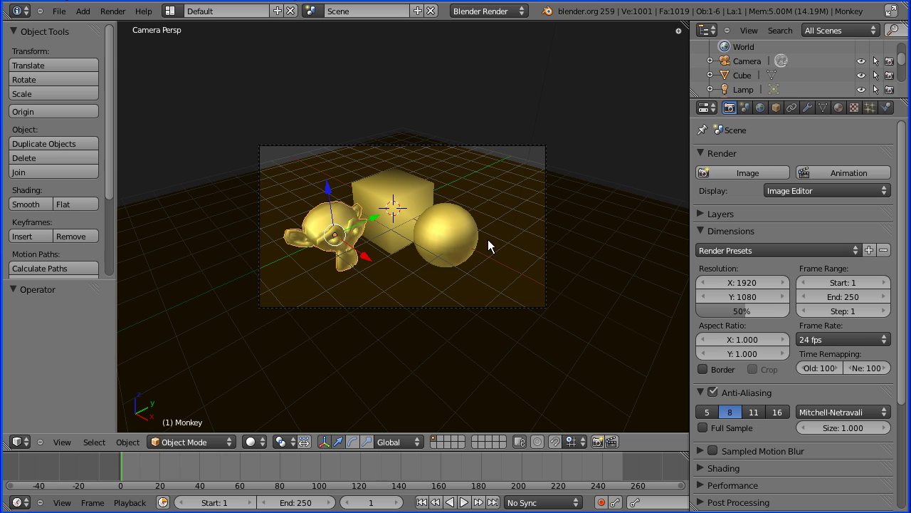
{"action": "right_click", "coordinate": [546, 242]}
{"action": "right_click", "coordinate": [521, 242]}
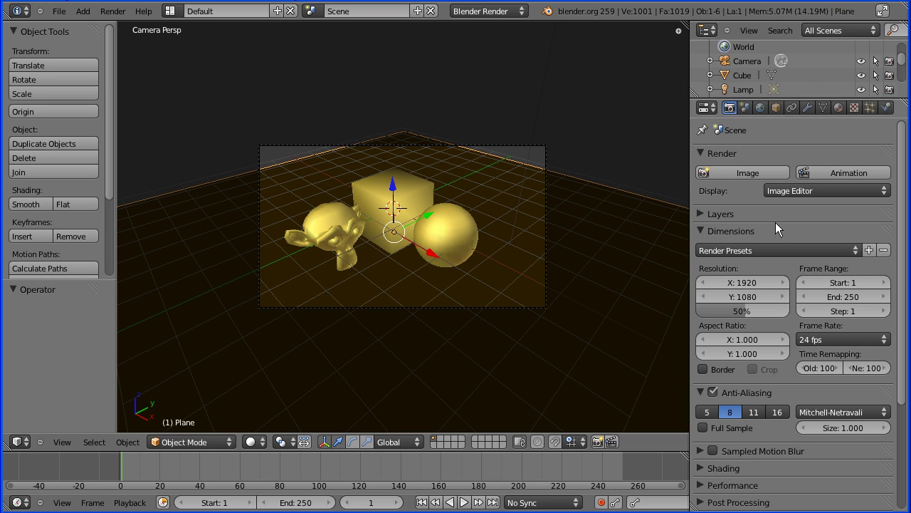
{"action": "left_click", "coordinate": [839, 107]}
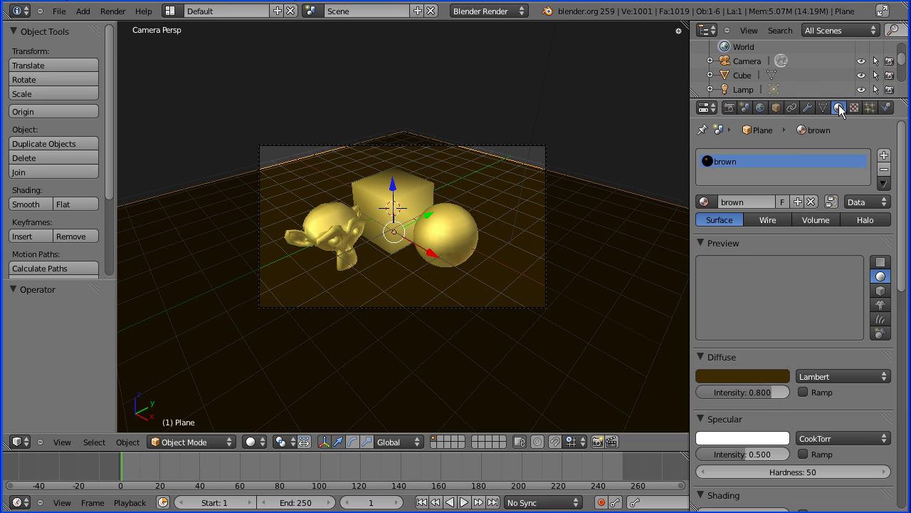
{"action": "left_click", "coordinate": [729, 379]}
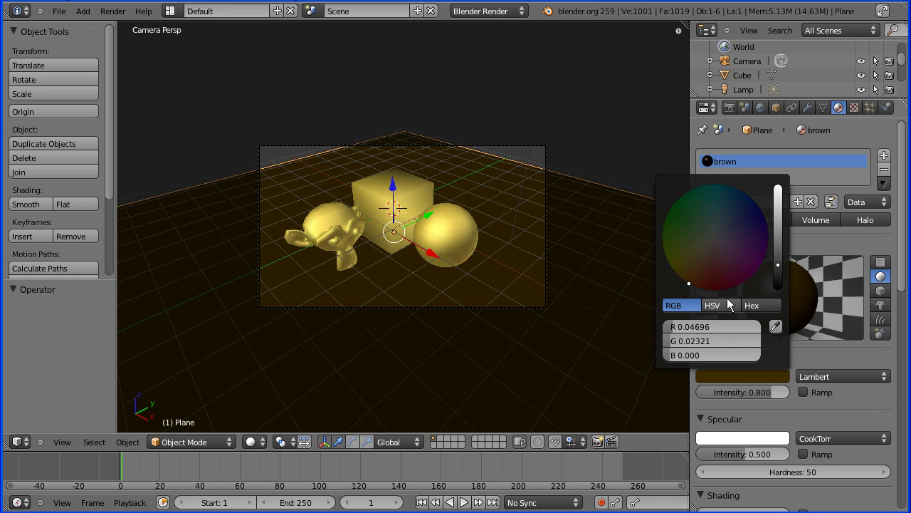